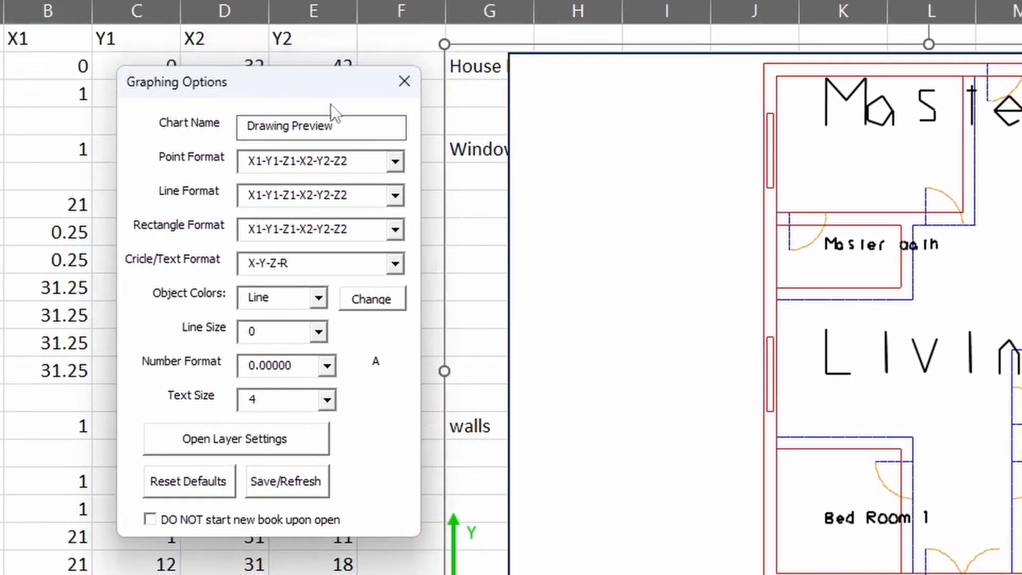
left_click_drag(360, 125, 209, 110)
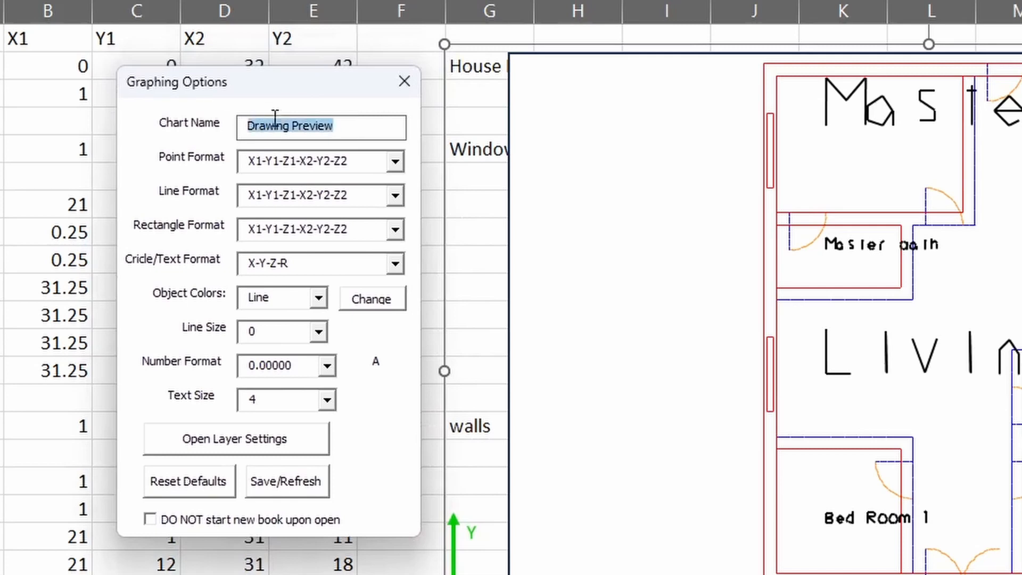
left_click(300, 121)
left_click_drag(375, 133, 240, 128)
left_click_drag(334, 128, 250, 128)
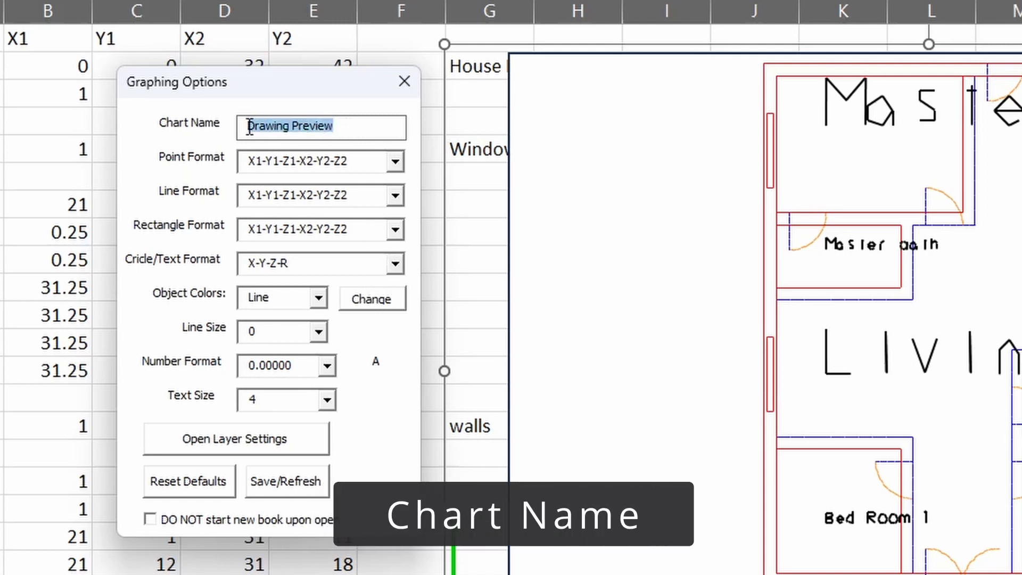
left_click_drag(358, 123, 219, 117)
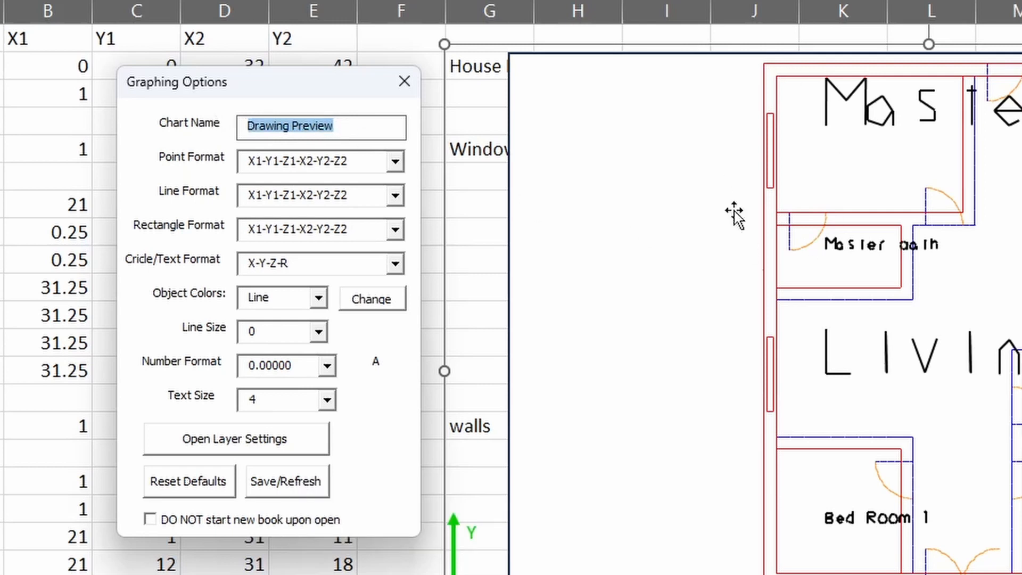
left_click(379, 127)
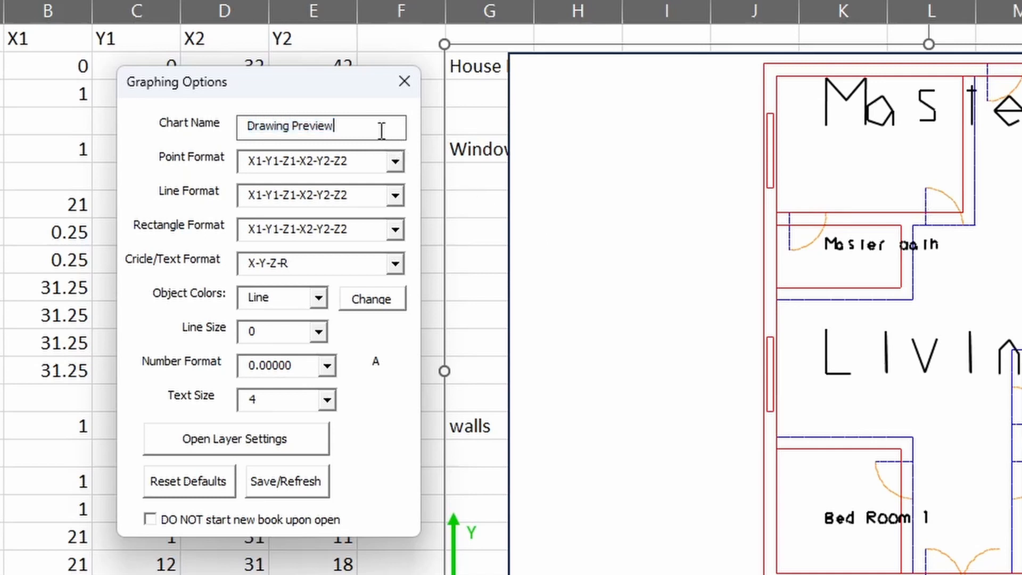
left_click_drag(381, 131, 189, 116)
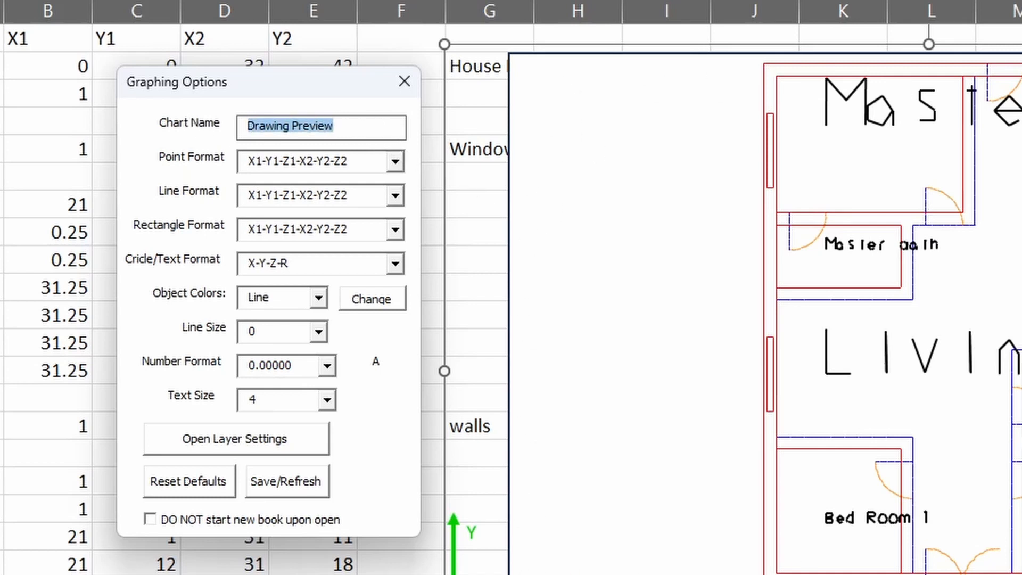
left_click(333, 129)
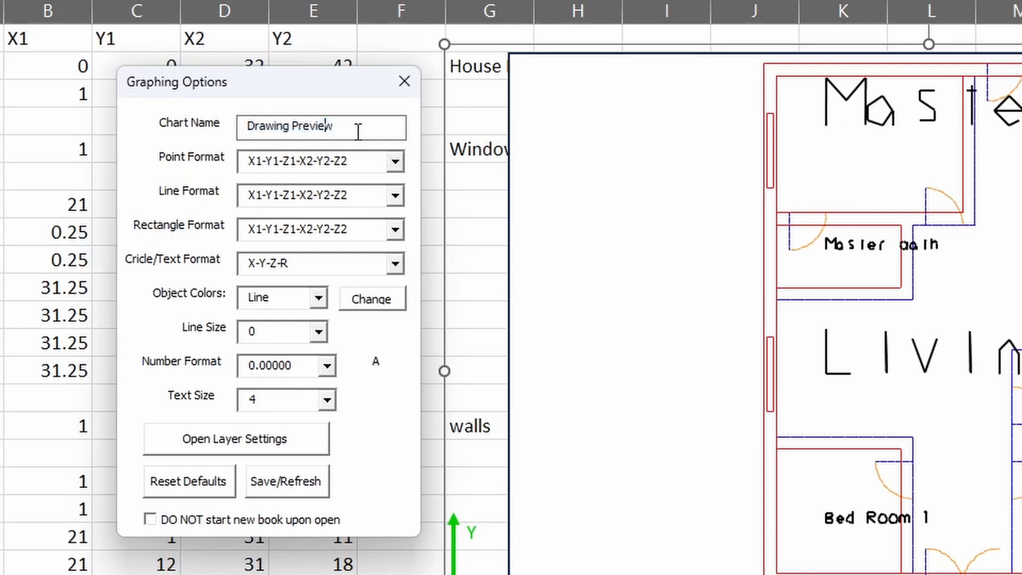
left_click_drag(351, 128, 151, 113)
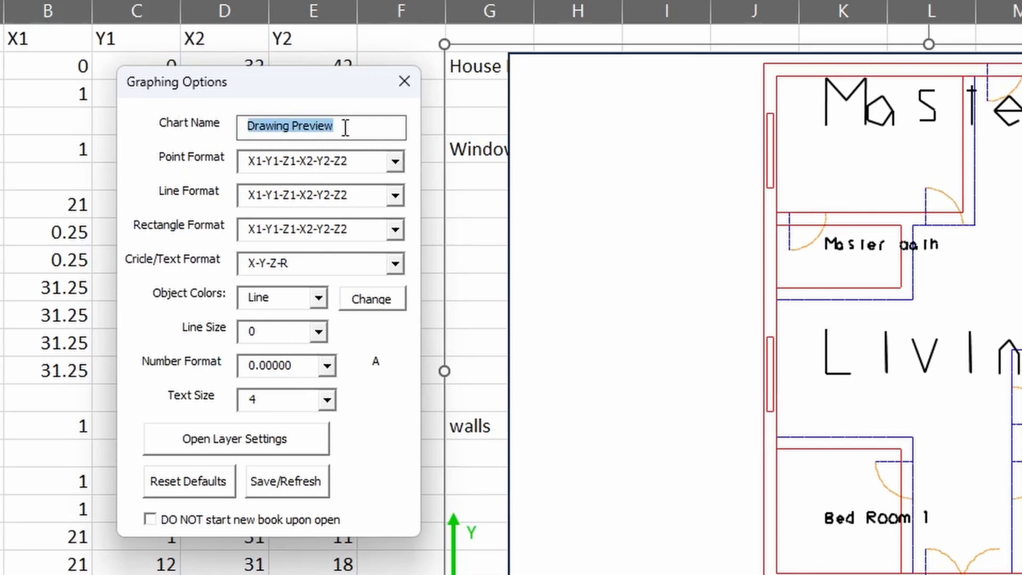
left_click(366, 126)
left_click_drag(380, 124, 233, 122)
left_click_drag(377, 125, 228, 126)
left_click(357, 126)
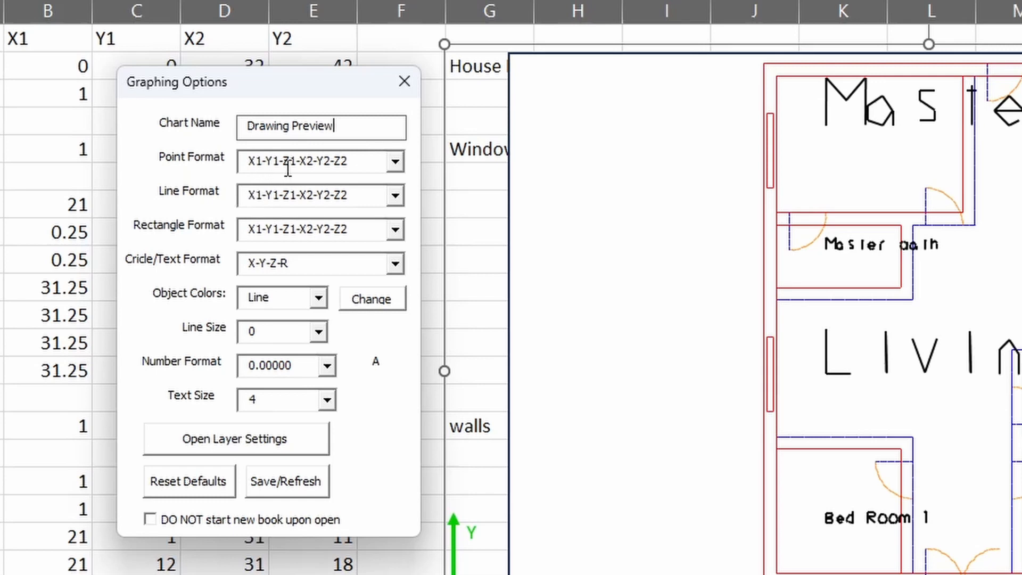
left_click(394, 163)
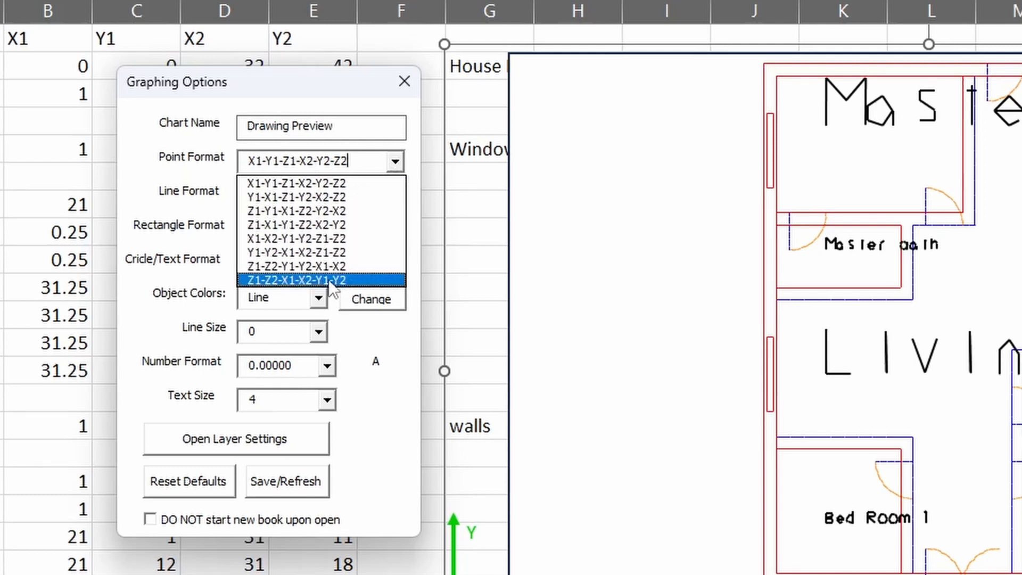
left_click(420, 174)
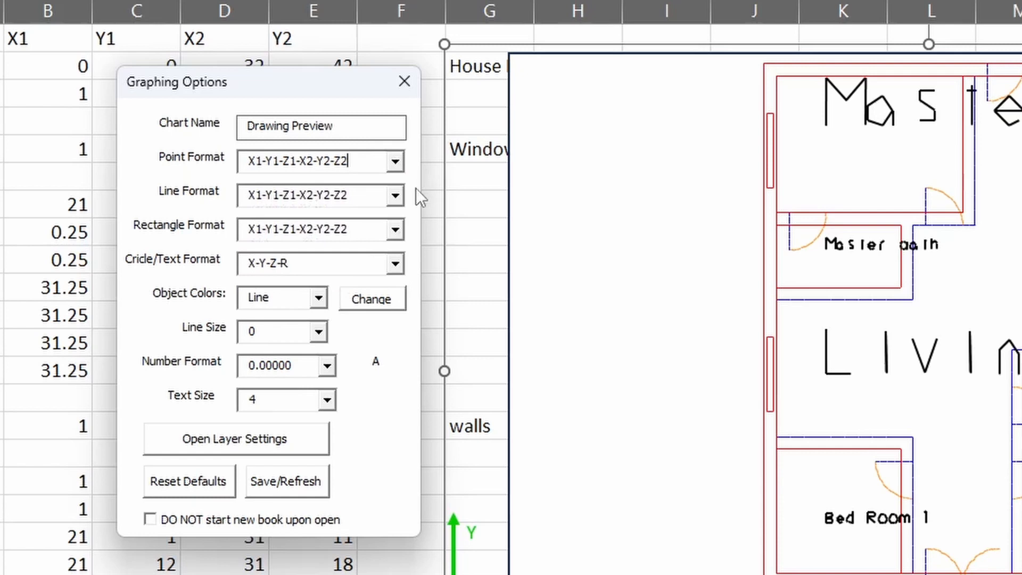
left_click(394, 164)
left_click(394, 169)
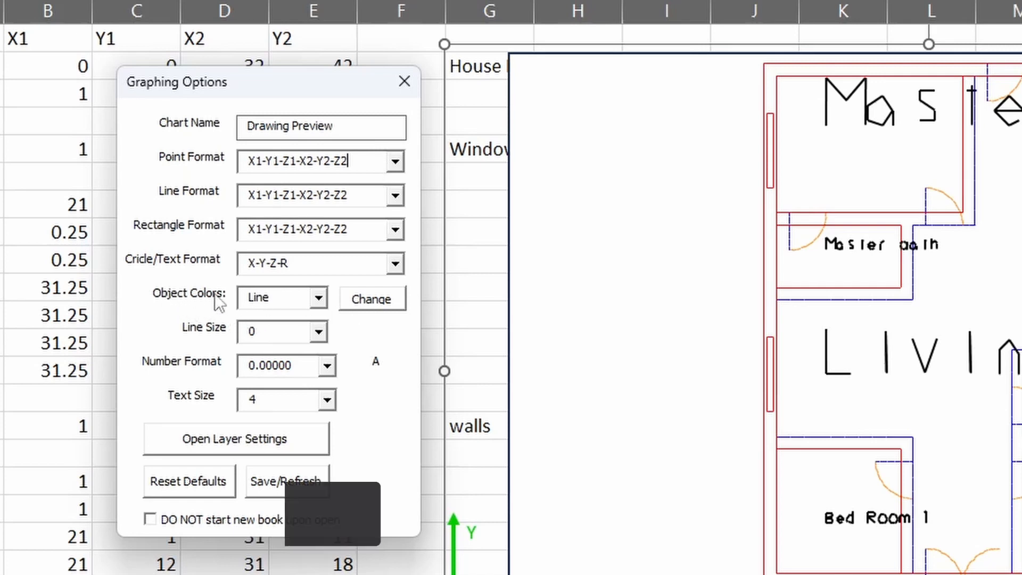
- Change the object color for lines to Gray and refresh the drawing preview
left_click(319, 302)
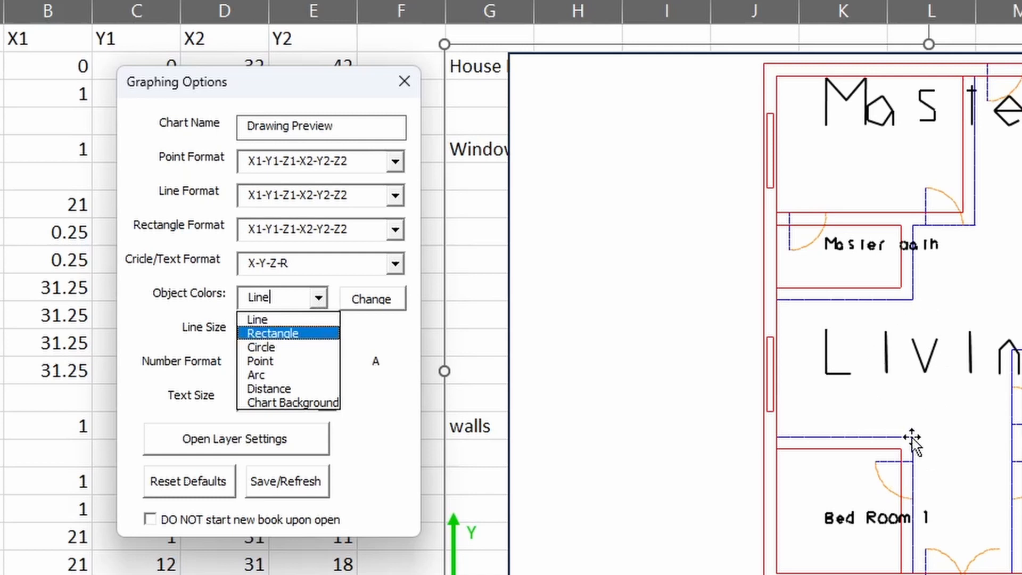
left_click(372, 299)
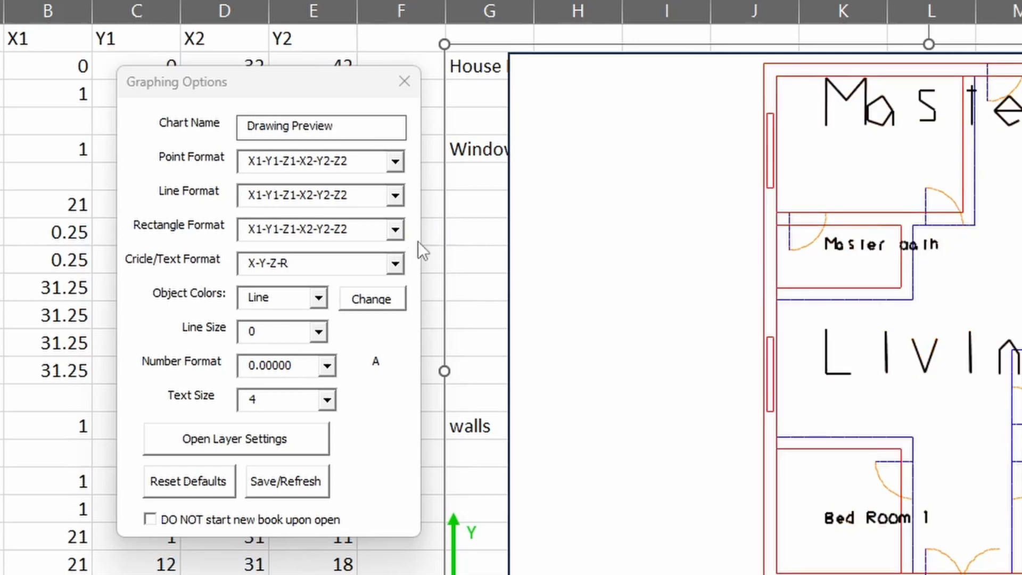
left_click(317, 299)
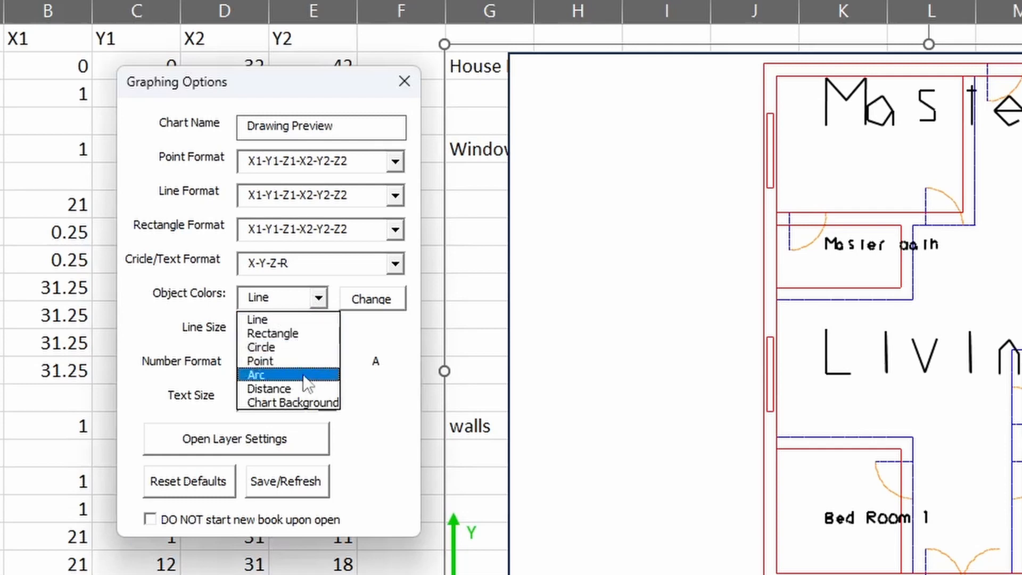
left_click(282, 321)
left_click(363, 301)
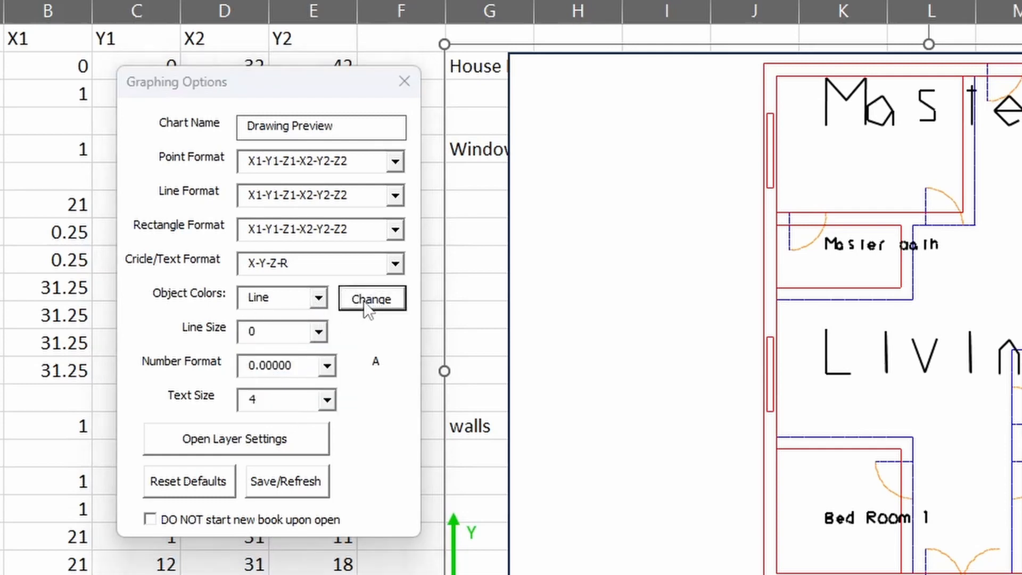
left_click_drag(0, 345, 324, 556)
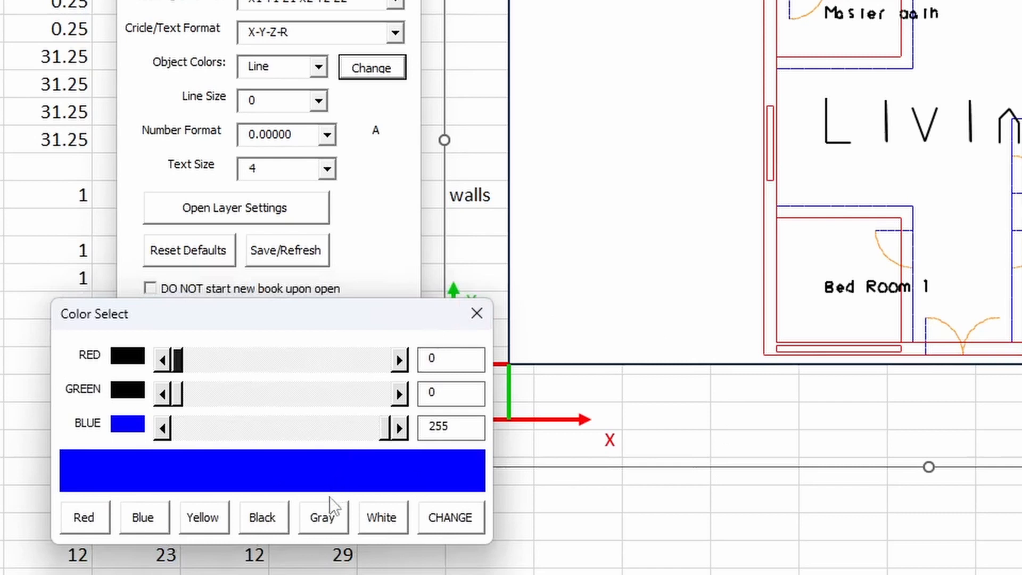
left_click(165, 528)
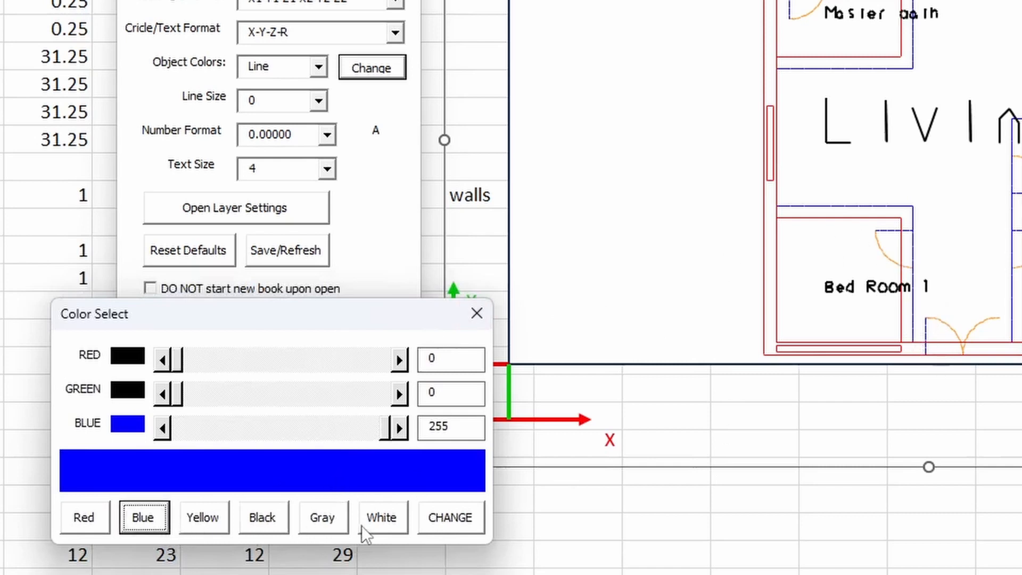
left_click(329, 520)
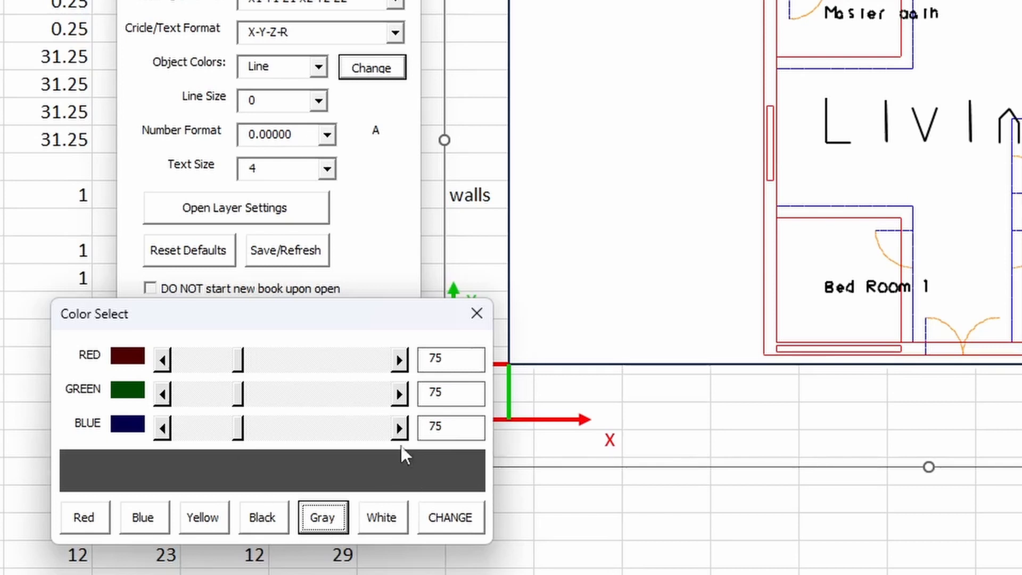
left_click(442, 515)
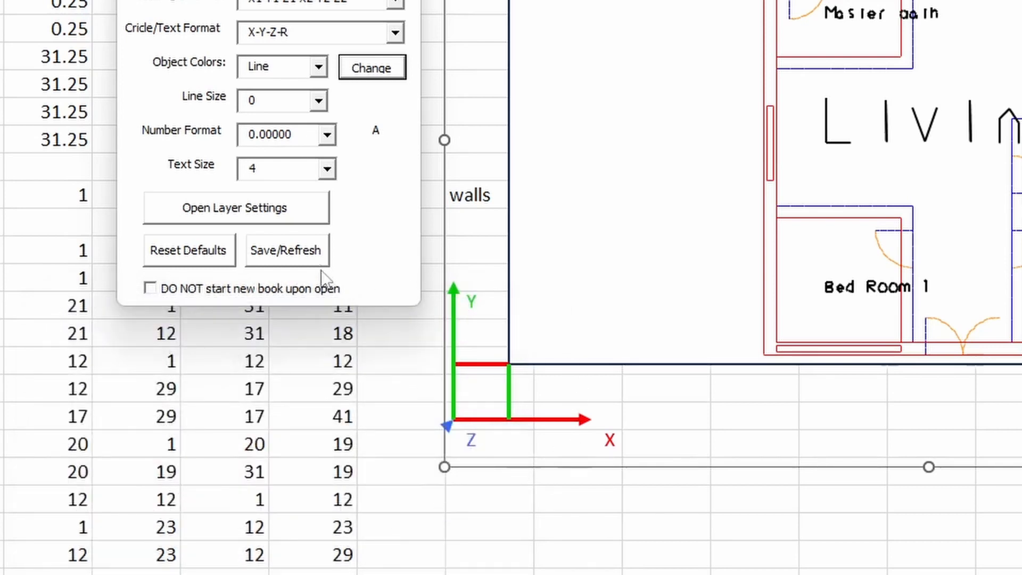
left_click(309, 253)
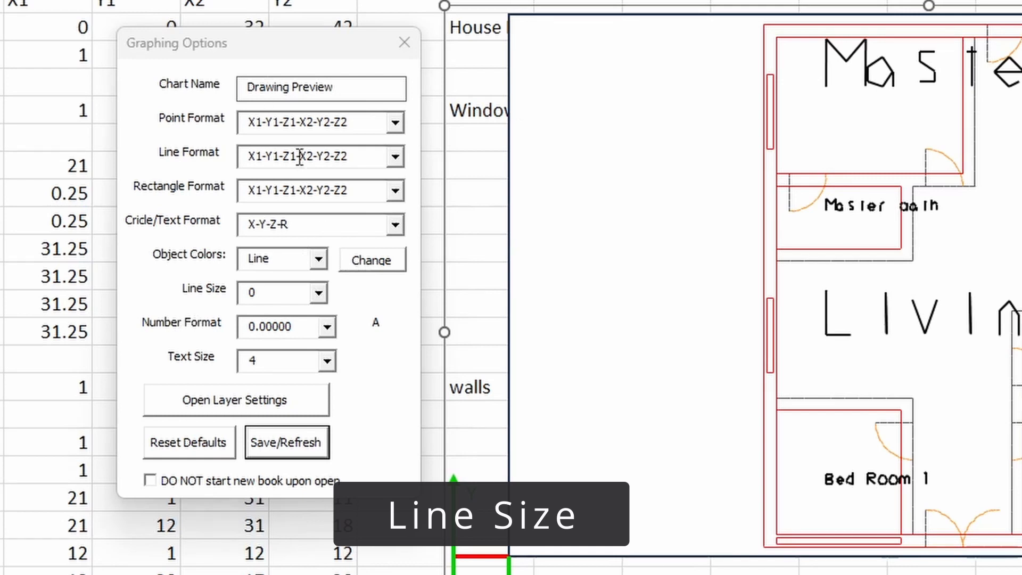
- Try a line size of 3 on the drawing and set it back to 0
left_click(319, 300)
left_click(313, 358)
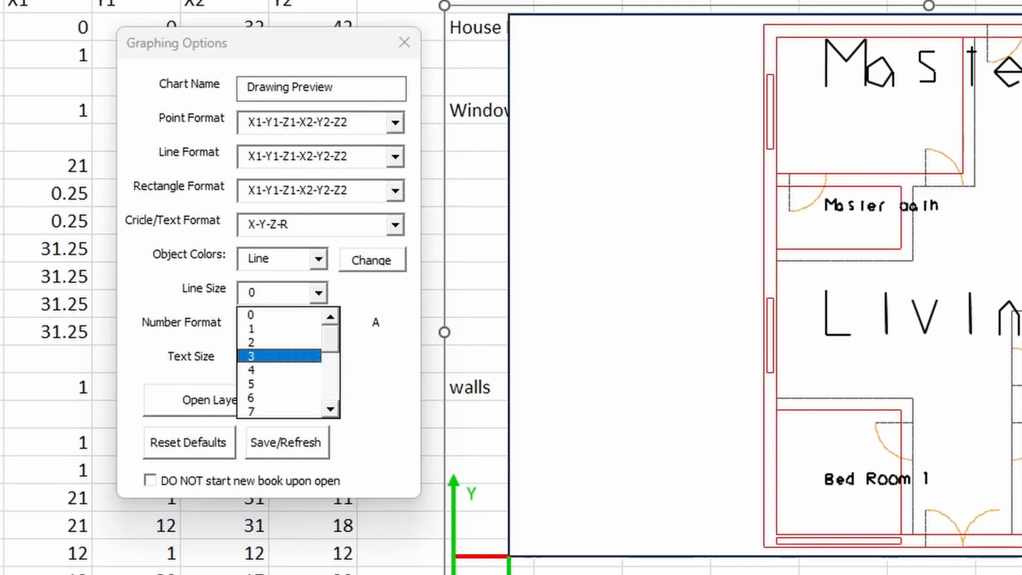
key("Return")
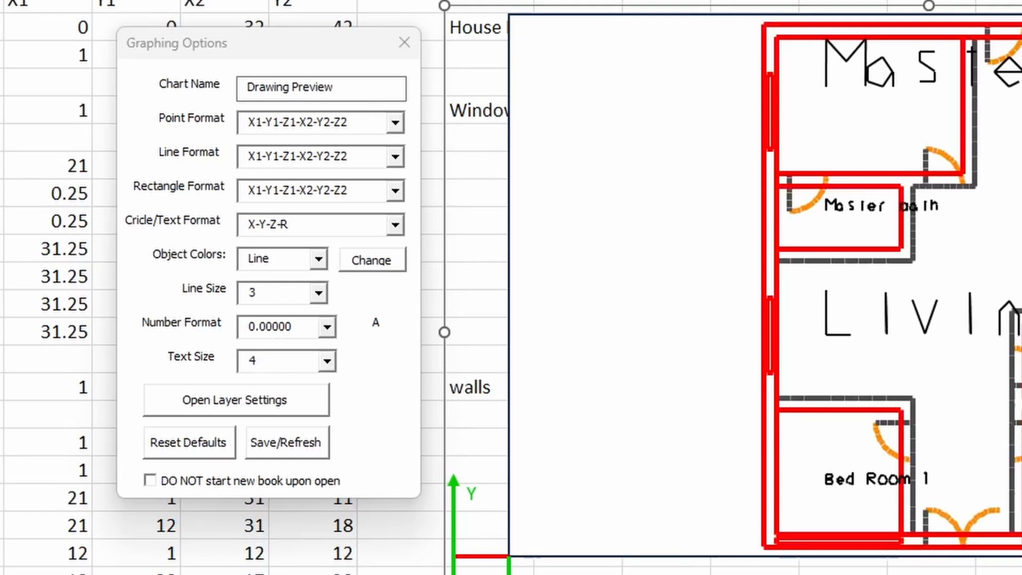
left_click(319, 294)
left_click(306, 313)
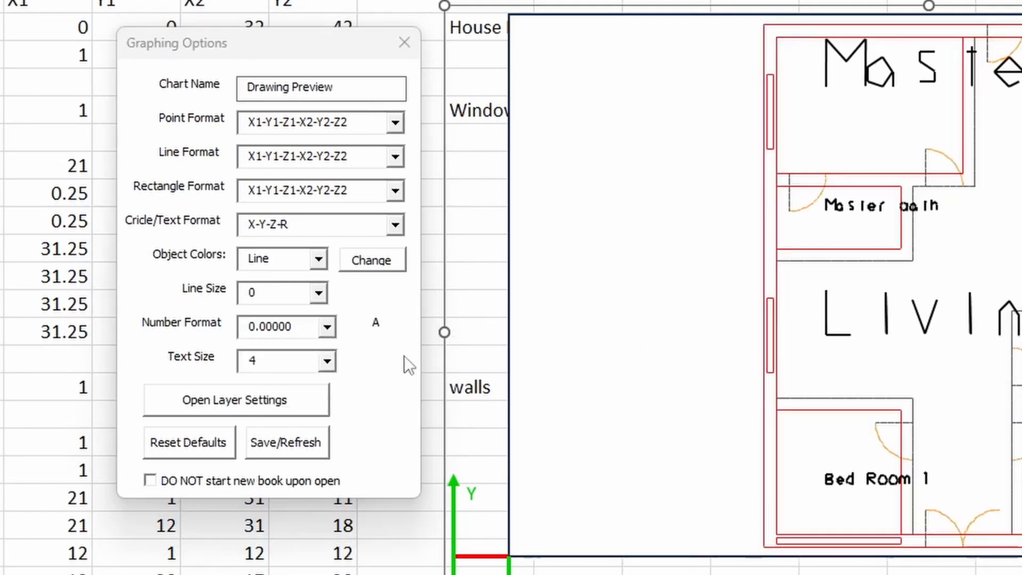
- Set the drawing's text size to 1.2
left_click(325, 363)
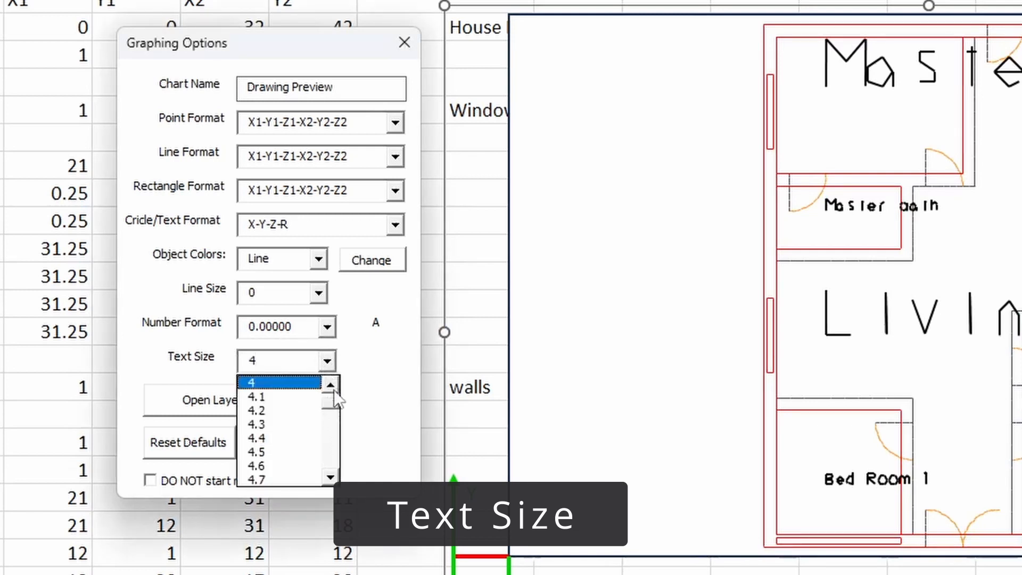
scroll(335, 398, "up", 4)
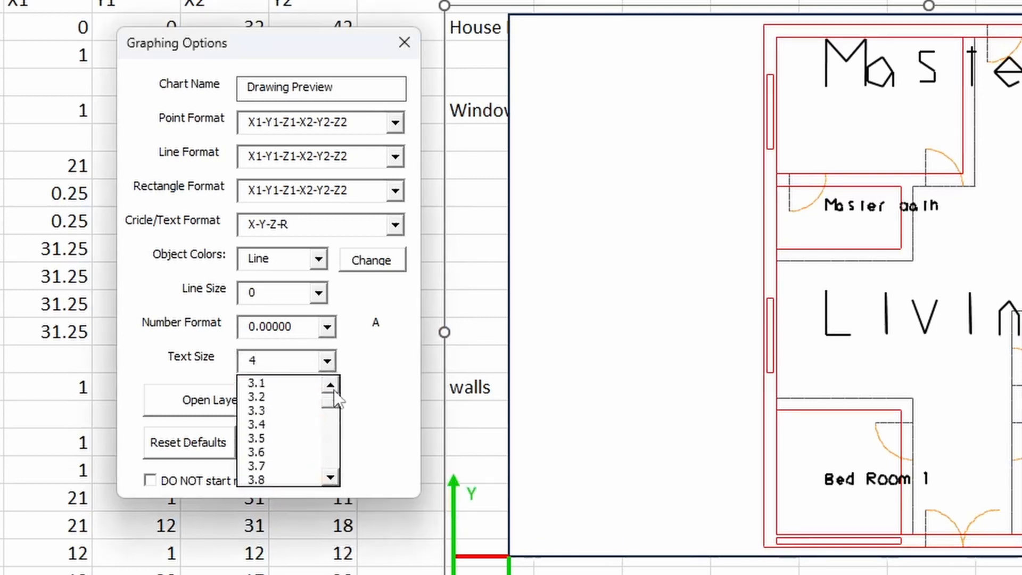
scroll(335, 396, "up", 5)
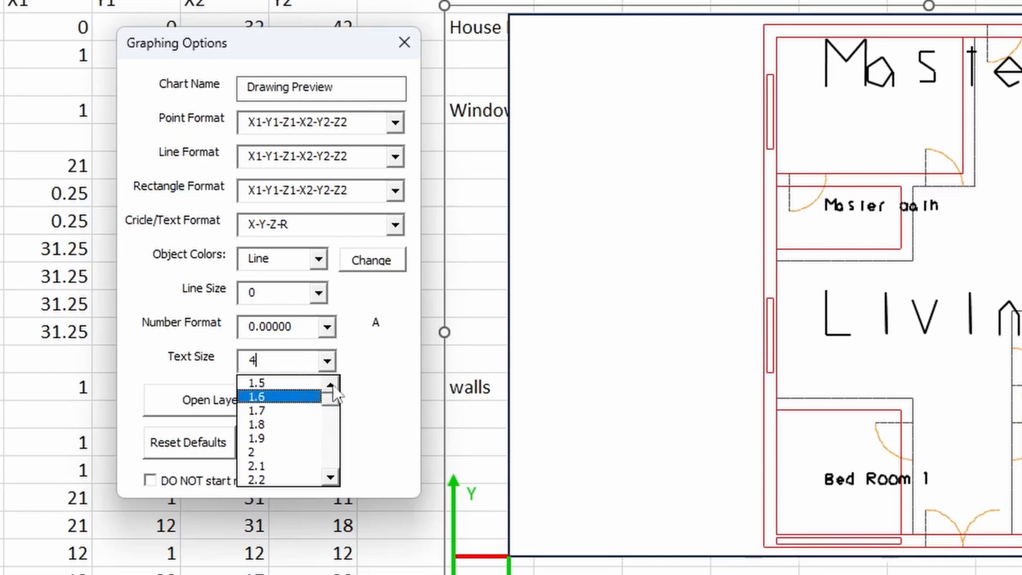
scroll(333, 385, "up", 5)
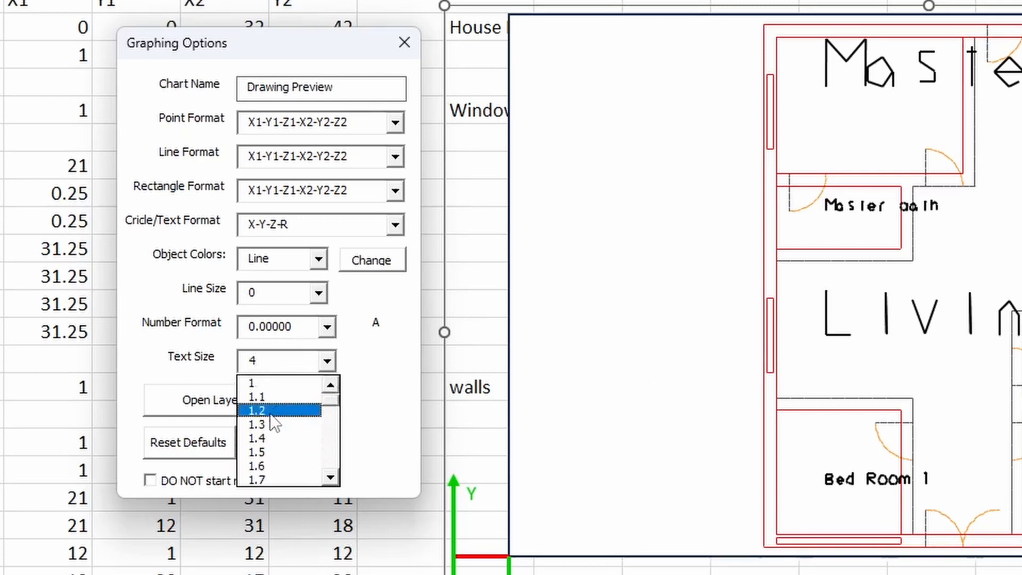
left_click(272, 412)
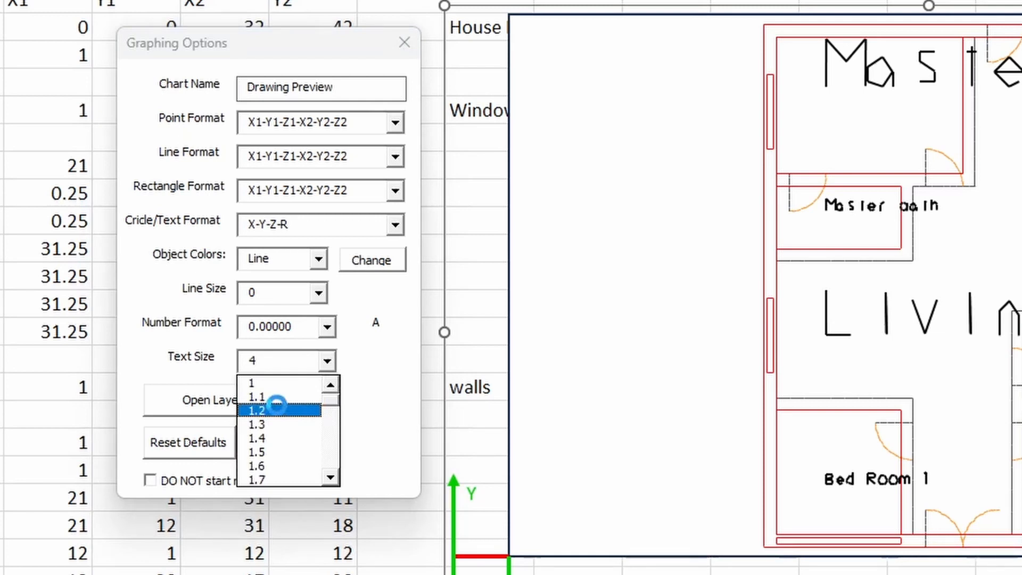
left_click(277, 408)
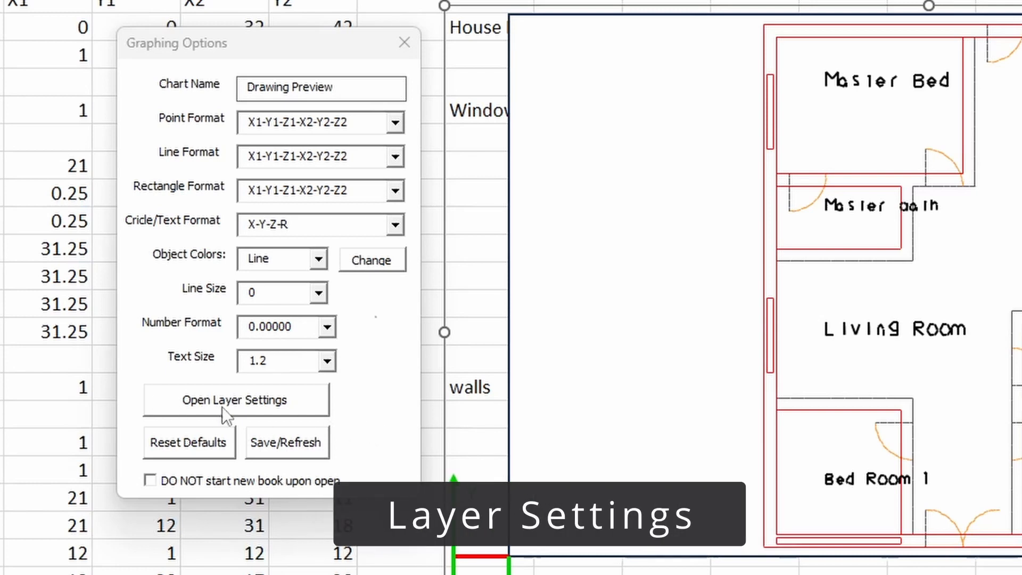
- Open the layer settings and look through the default layer names
left_click(241, 412)
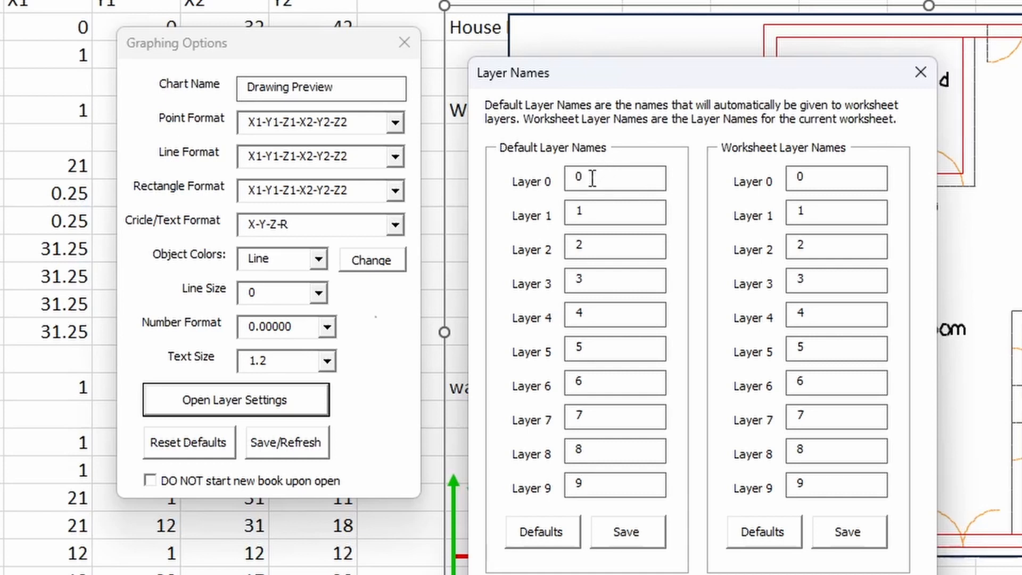
left_click_drag(568, 178, 644, 187)
left_click(645, 189)
left_click(638, 209)
left_click(606, 182)
left_click(611, 210)
left_click(613, 249)
left_click(608, 485)
- Rename default Layer 0 as Floor and default Layer 1 as Windows
left_click_drag(616, 185, 551, 183)
type("Zero")
double_click(589, 186)
type("Floor")
key("Tab")
type("Windows")
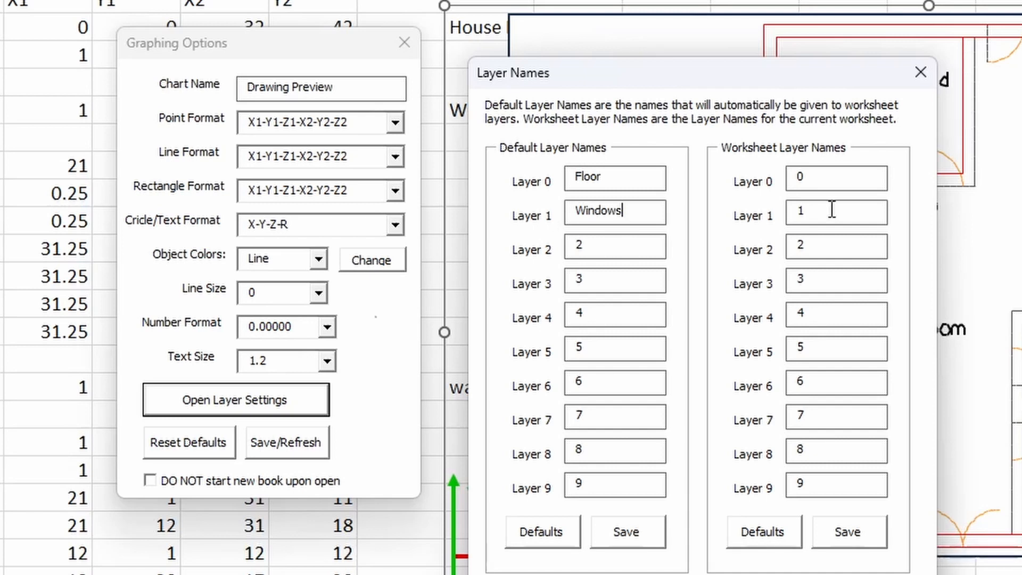
left_click(834, 186)
left_click_drag(835, 186, 780, 182)
left_click_drag(824, 213, 790, 214)
left_click_drag(834, 238, 787, 249)
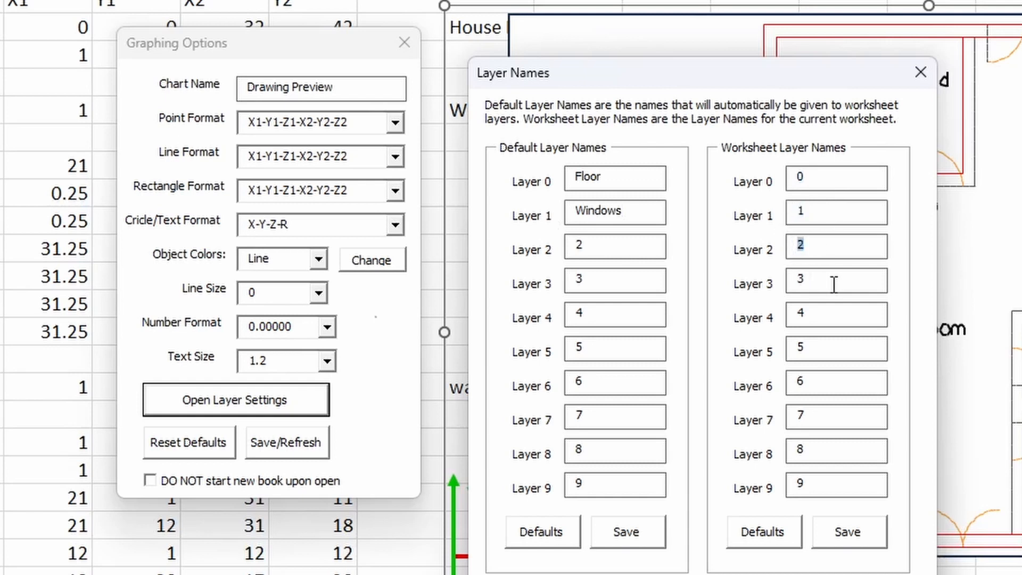
left_click_drag(833, 284, 777, 283)
left_click_drag(835, 303, 785, 316)
double_click(849, 181)
left_click_drag(820, 209, 771, 210)
left_click_drag(825, 249, 791, 248)
left_click_drag(828, 282, 800, 282)
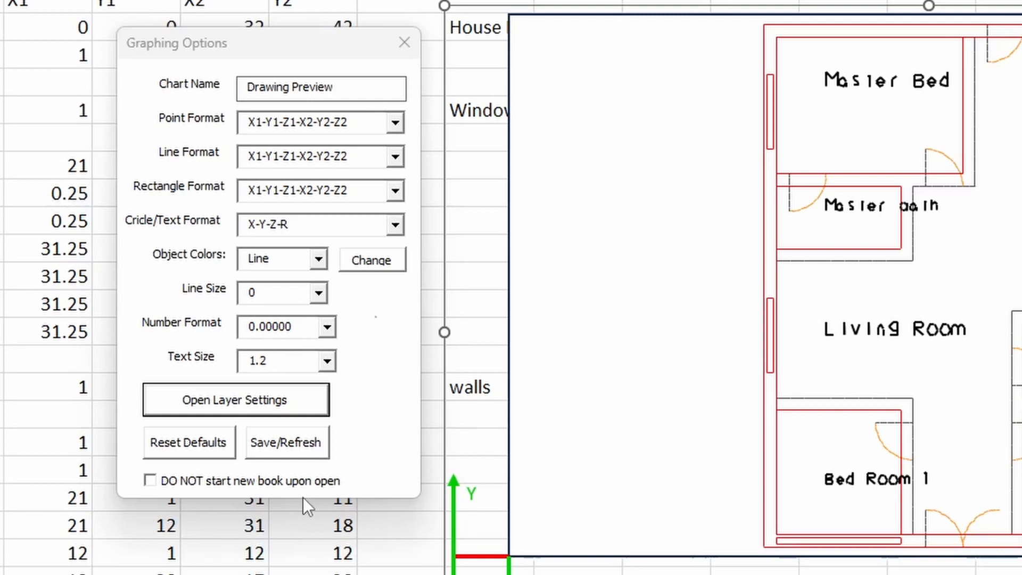
- Enable the option not to start a new book upon open, and disable it again
left_click(151, 480)
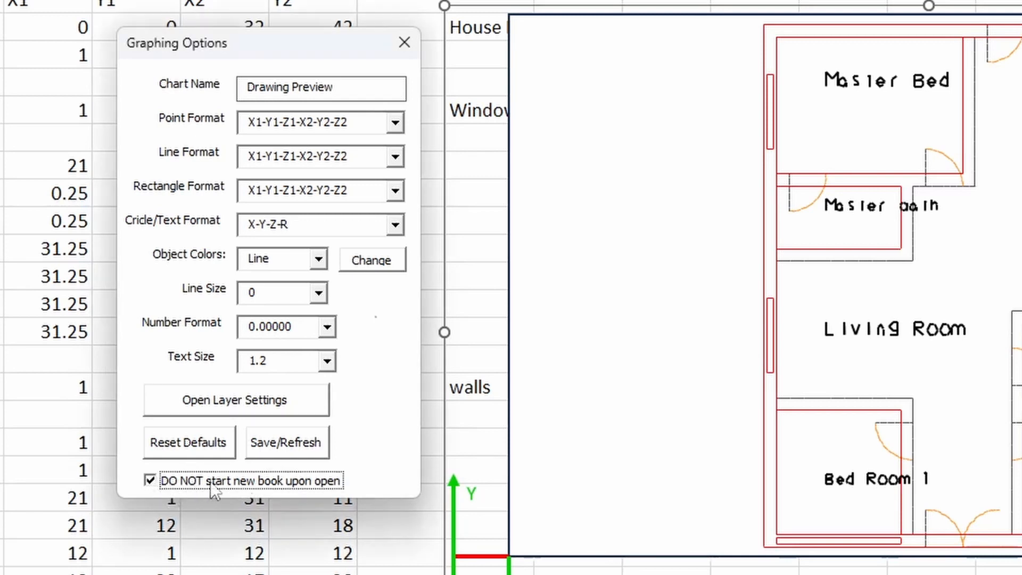
left_click(276, 482)
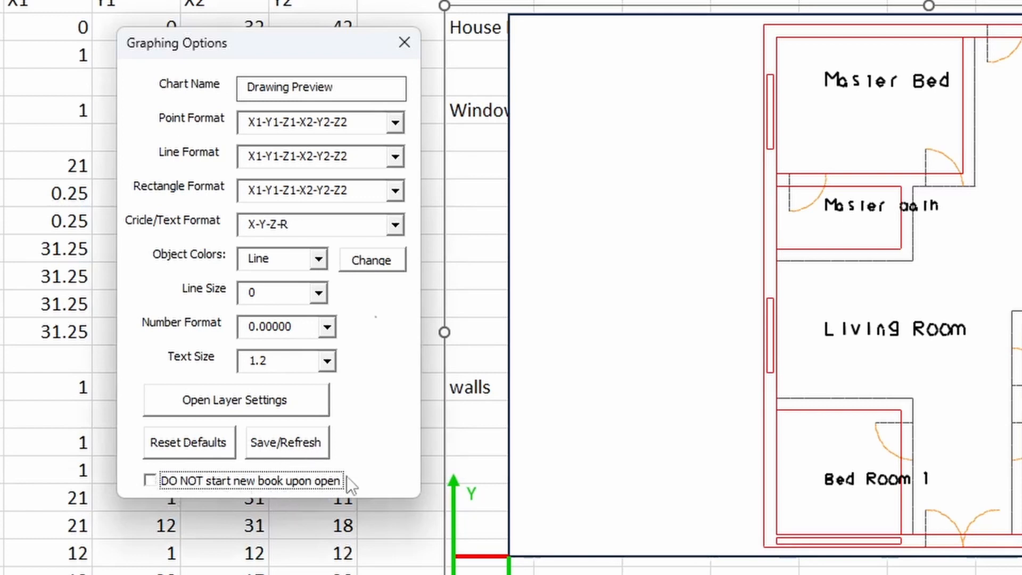